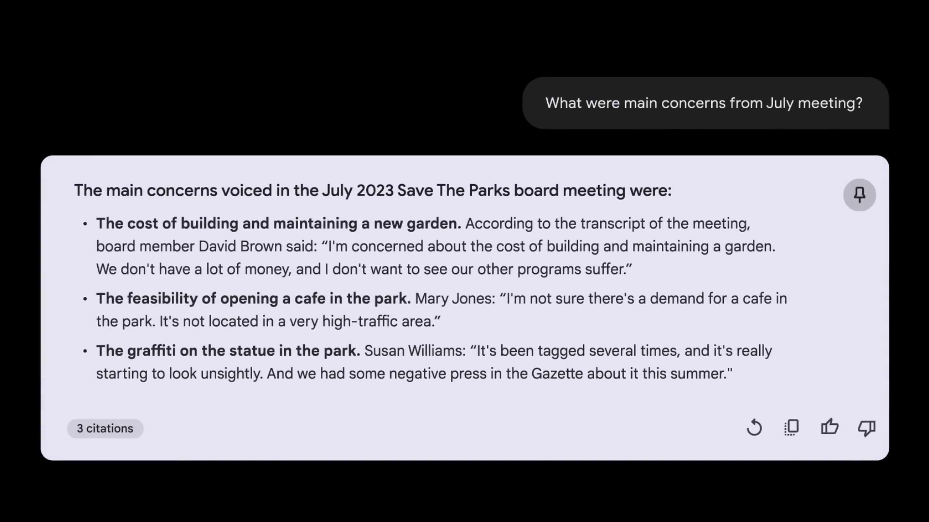
- Play the embedded NotebookLM demo video on The Keyword through to the landing page
{"action": "left_click", "coordinate": [865, 196]}
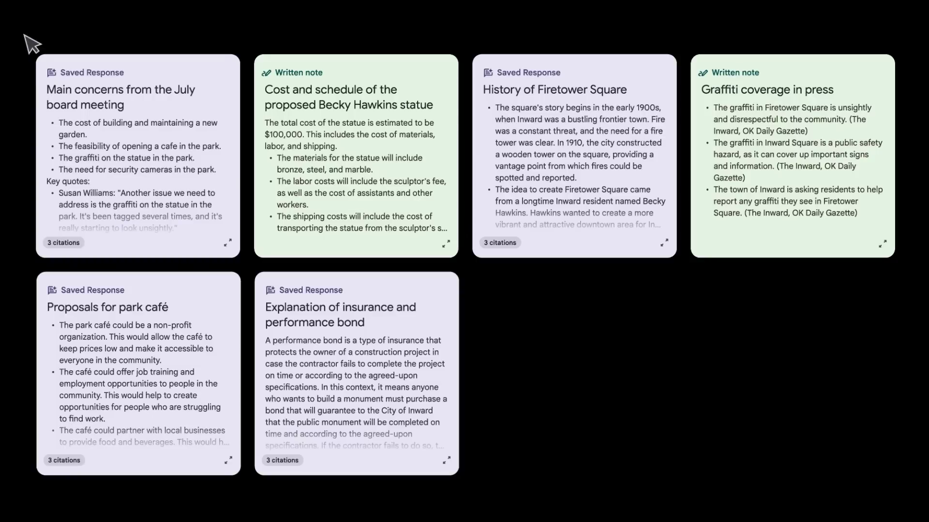
{"action": "left_click_drag", "start_coordinate": [28, 38], "coordinate": [907, 481]}
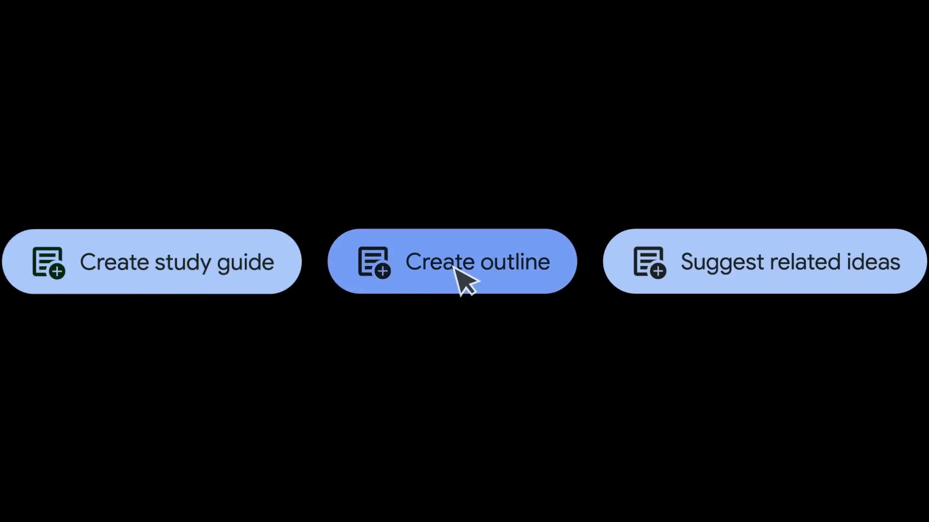
{"action": "left_click", "coordinate": [457, 269]}
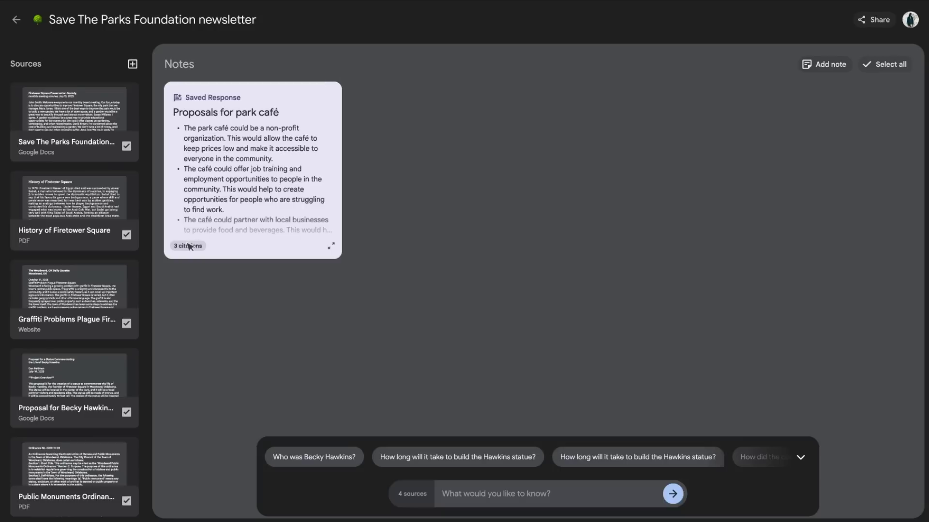
- Open a citation's source and its Source Guide, close it, and view the six note cards
{"action": "left_click", "coordinate": [190, 246]}
{"action": "mouse_move", "coordinate": [215, 246]}
{"action": "left_click", "coordinate": [215, 248]}
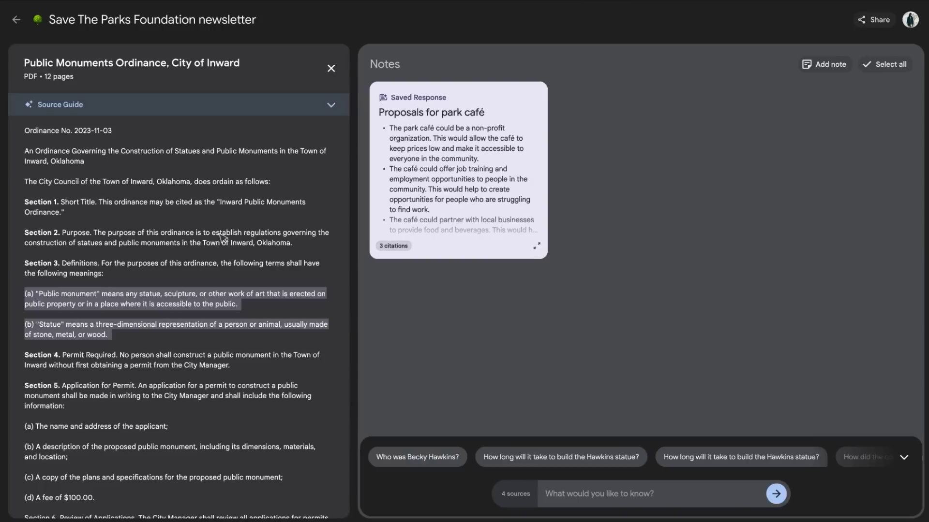
{"action": "left_click", "coordinate": [332, 107]}
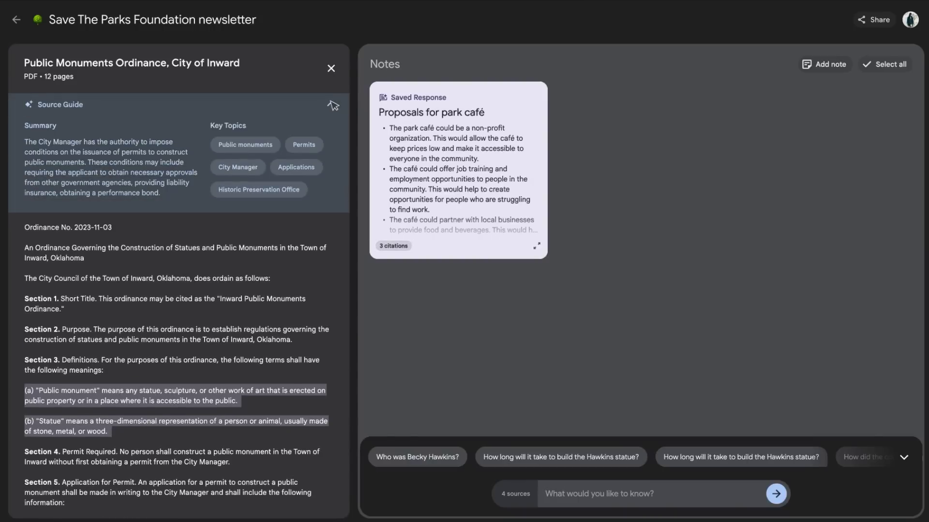
{"action": "left_click", "coordinate": [332, 69]}
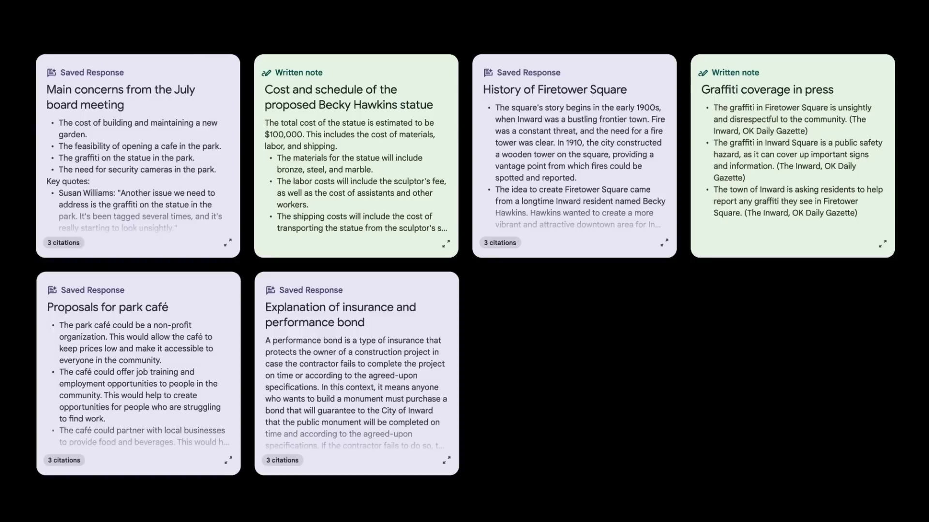
- Let the demo build the August 2023 newsletter outline, then return to the Keyword article
{"action": "left_click_drag", "start_coordinate": [27, 39], "coordinate": [882, 473]}
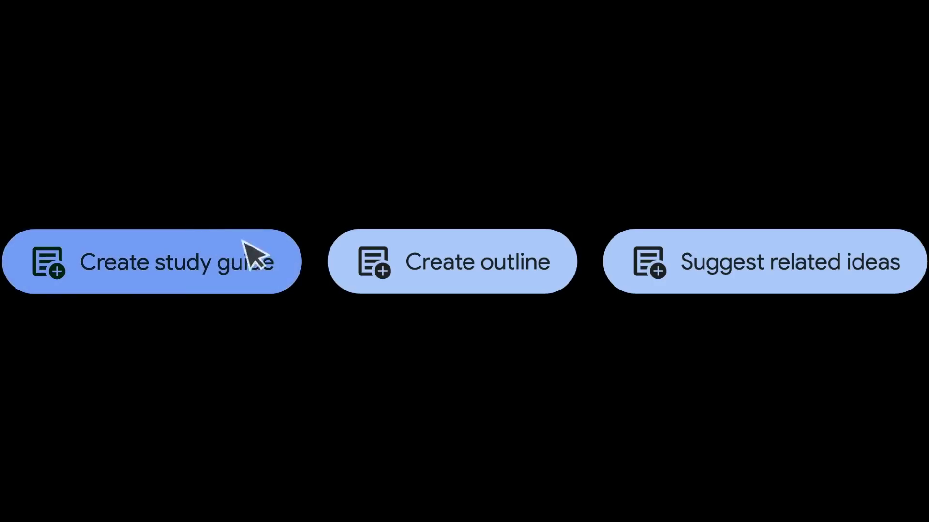
{"action": "left_click", "coordinate": [459, 273]}
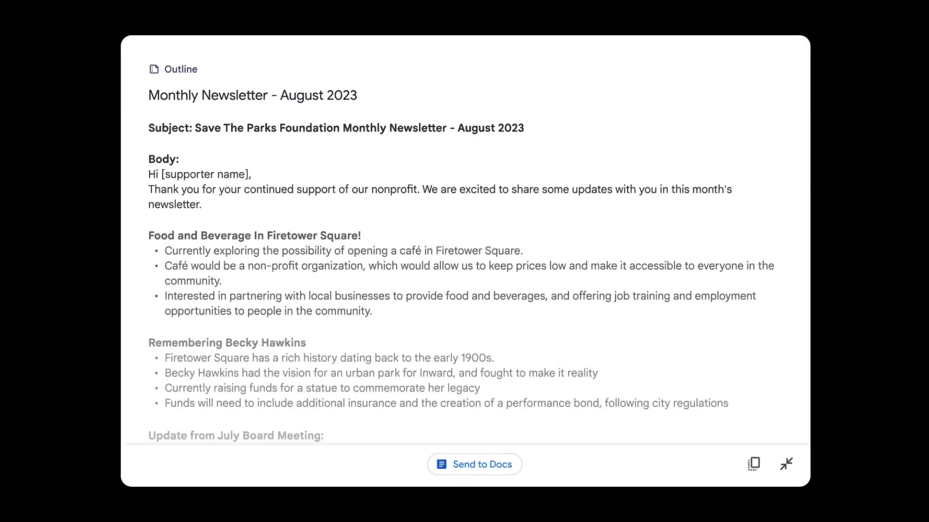
{"action": "scroll", "coordinate": [779, 169], "scroll_direction": "down", "scroll_amount": 1}
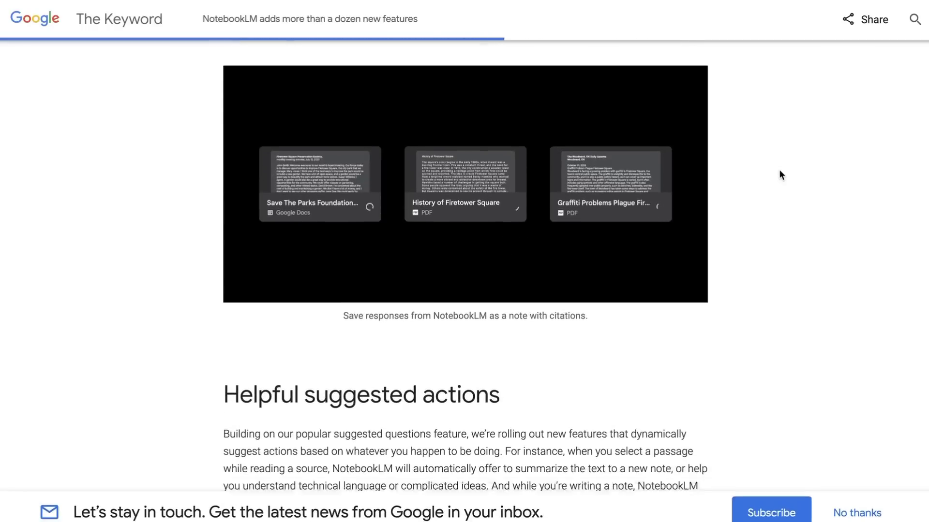
{"action": "scroll", "coordinate": [779, 170], "scroll_direction": "down", "scroll_amount": 2}
{"action": "scroll", "coordinate": [779, 170], "scroll_direction": "down", "scroll_amount": 2}
{"action": "scroll", "coordinate": [780, 175], "scroll_direction": "down", "scroll_amount": 2}
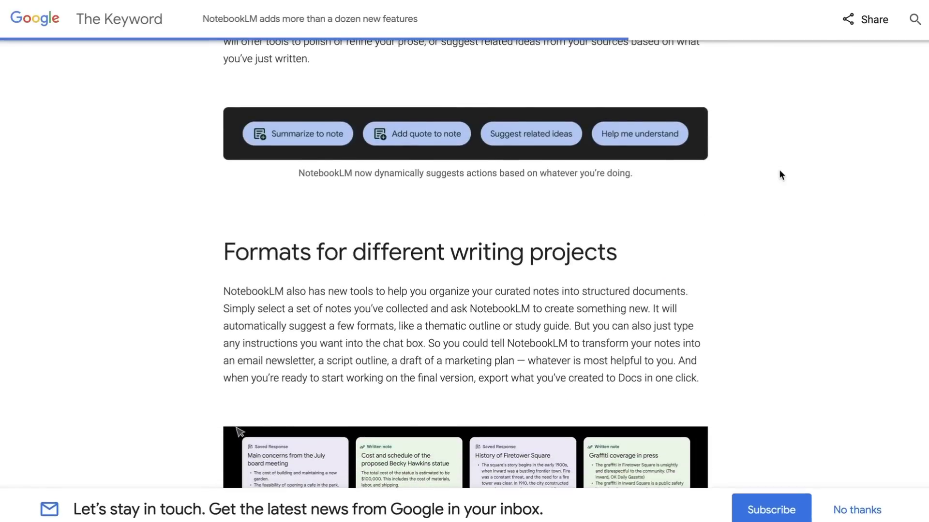
{"action": "scroll", "coordinate": [780, 174], "scroll_direction": "down", "scroll_amount": 1}
{"action": "scroll", "coordinate": [780, 174], "scroll_direction": "down", "scroll_amount": 1}
{"action": "scroll", "coordinate": [781, 174], "scroll_direction": "down", "scroll_amount": 1}
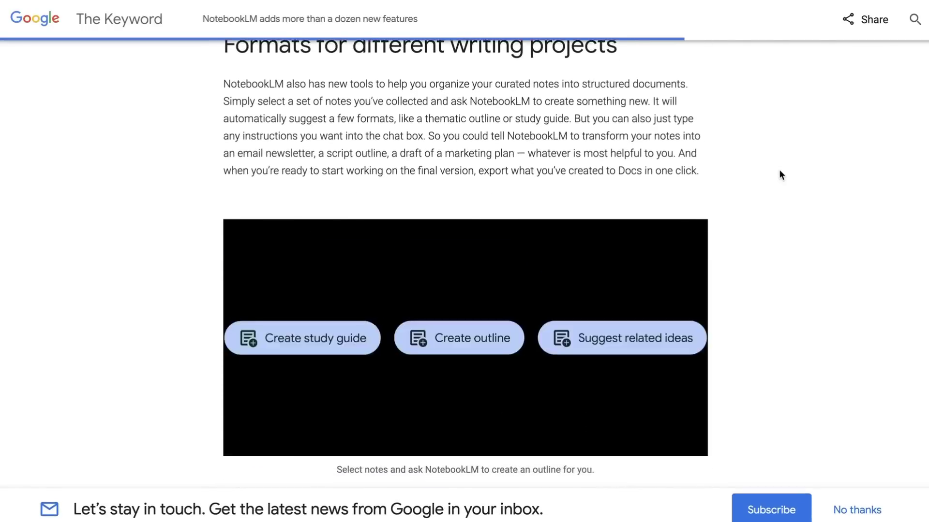
{"action": "scroll", "coordinate": [780, 174], "scroll_direction": "down", "scroll_amount": 3}
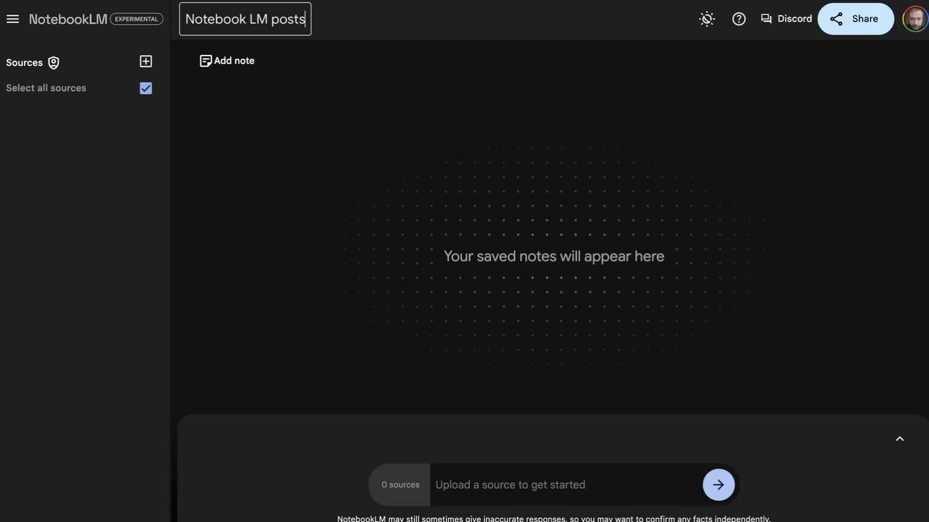
- Confirm 'Notebook LM posts' as the new notebook's title
{"action": "left_click", "coordinate": [392, 24]}
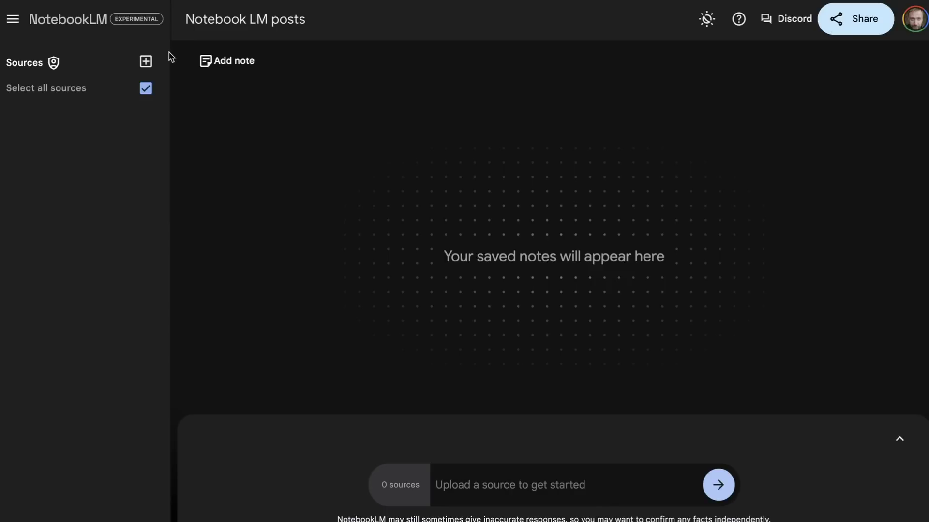
- Upload the three PDF sources about Google I/O 2024 and NotebookLM
{"action": "left_click", "coordinate": [147, 62]}
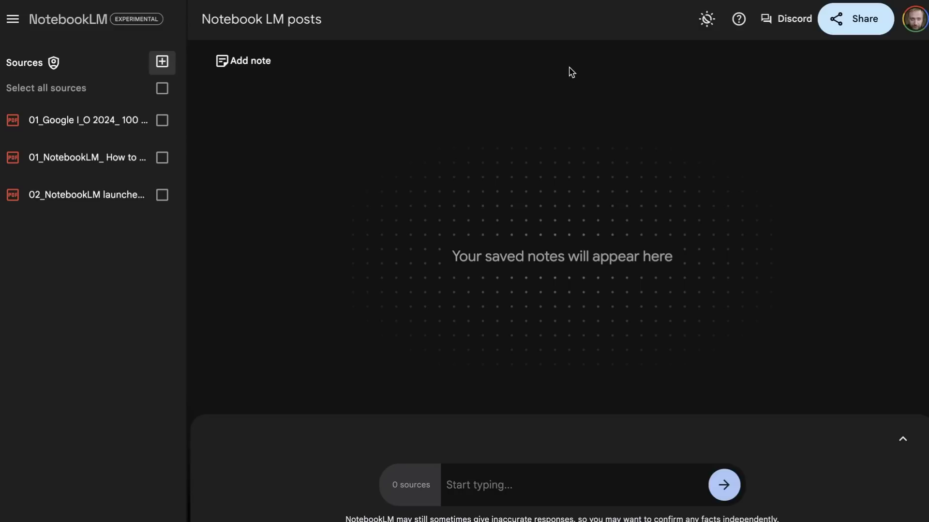
{"action": "left_click", "coordinate": [483, 489]}
{"action": "left_click", "coordinate": [563, 489]}
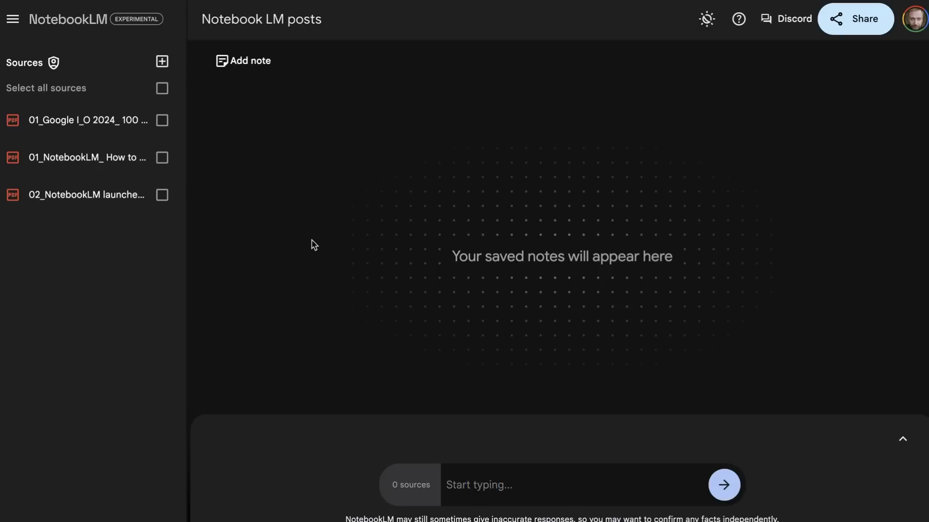
- Select all three sources so the chat draws on 3 sources
{"action": "left_click", "coordinate": [162, 119]}
{"action": "left_click", "coordinate": [162, 157]}
{"action": "left_click", "coordinate": [162, 195]}
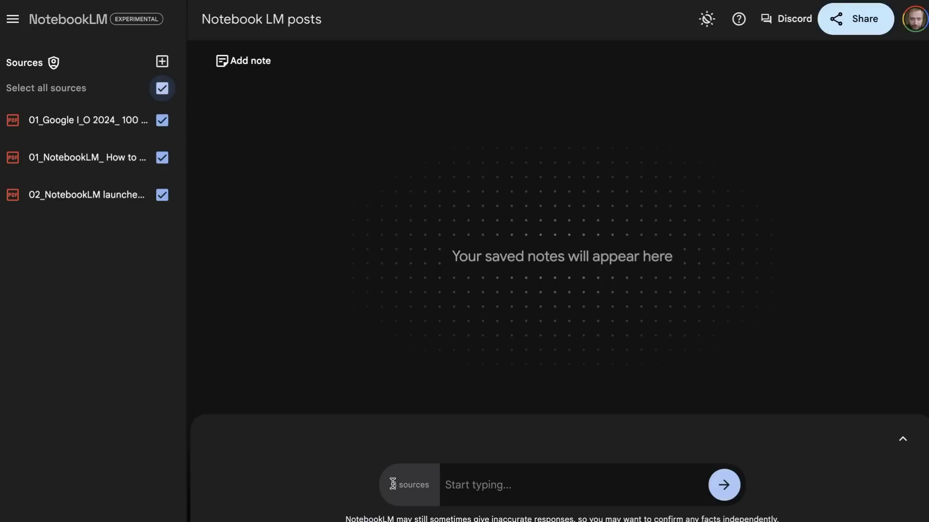
- Ask 'tell me about what NotebookLM is' and pin the cited answer as a note
{"action": "left_click", "coordinate": [525, 487]}
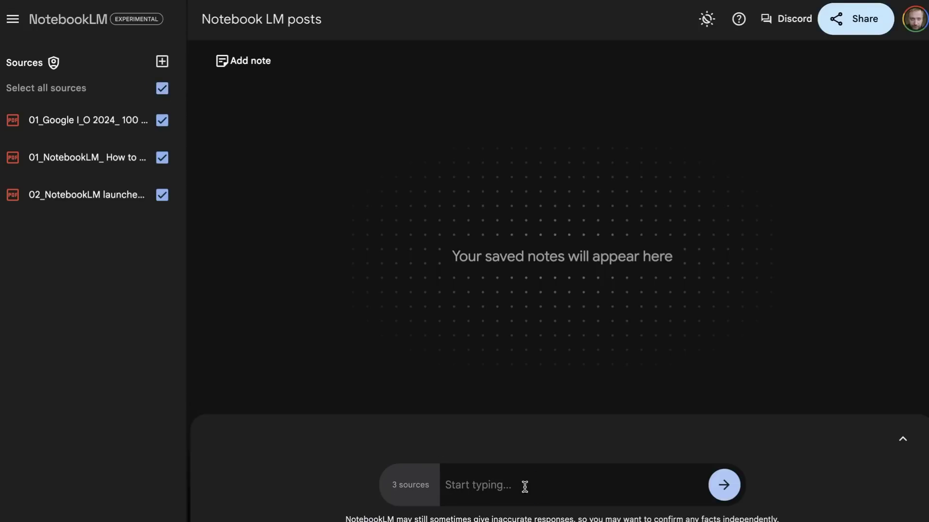
{"action": "type", "text": "tell me about what NotebookLM is"}
{"action": "key", "text": "Return"}
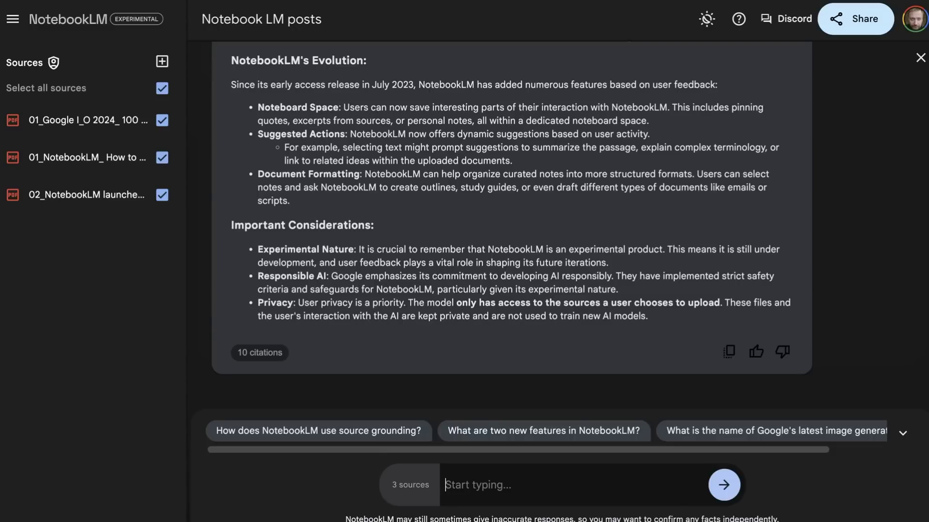
{"action": "scroll", "coordinate": [497, 202], "scroll_direction": "up", "scroll_amount": 10}
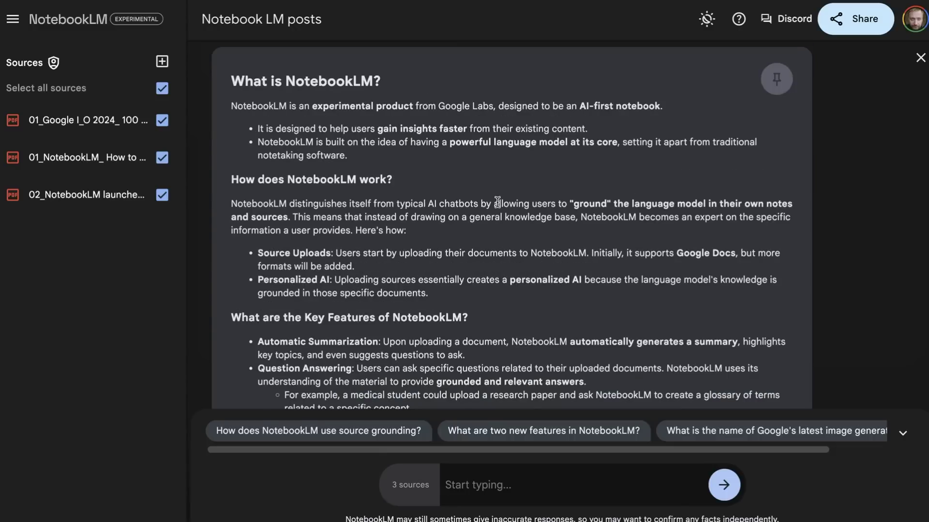
{"action": "left_click", "coordinate": [773, 86]}
{"action": "scroll", "coordinate": [334, 256], "scroll_direction": "down", "scroll_amount": 1}
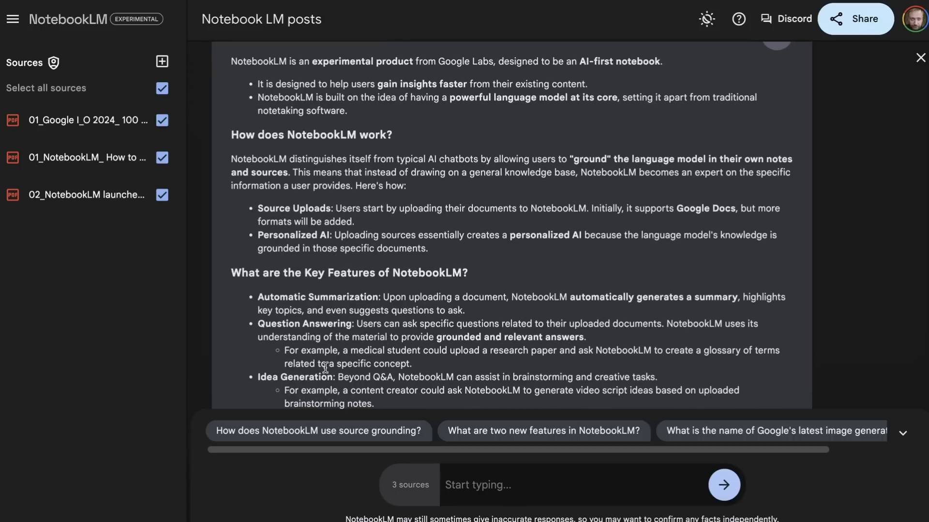
{"action": "scroll", "coordinate": [325, 361], "scroll_direction": "down", "scroll_amount": 1}
{"action": "scroll", "coordinate": [324, 361], "scroll_direction": "down", "scroll_amount": 2}
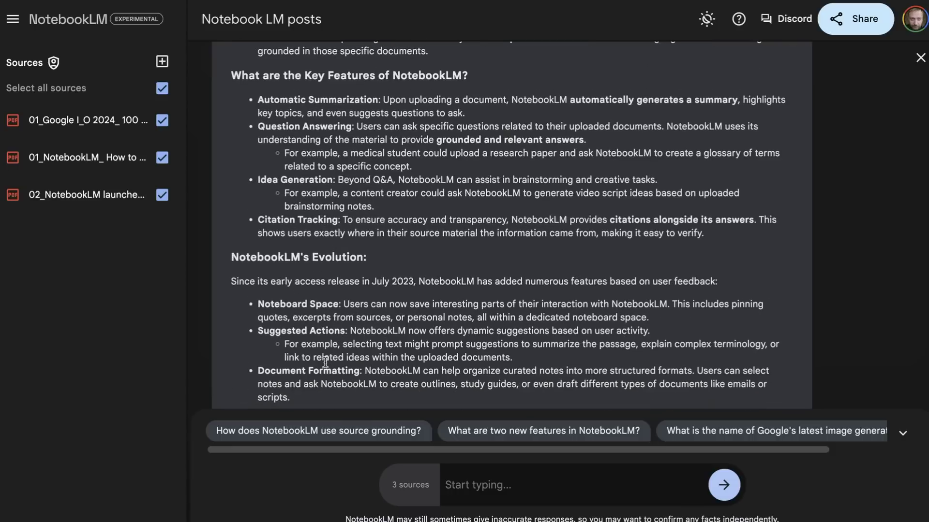
{"action": "scroll", "coordinate": [324, 361], "scroll_direction": "up", "scroll_amount": 5}
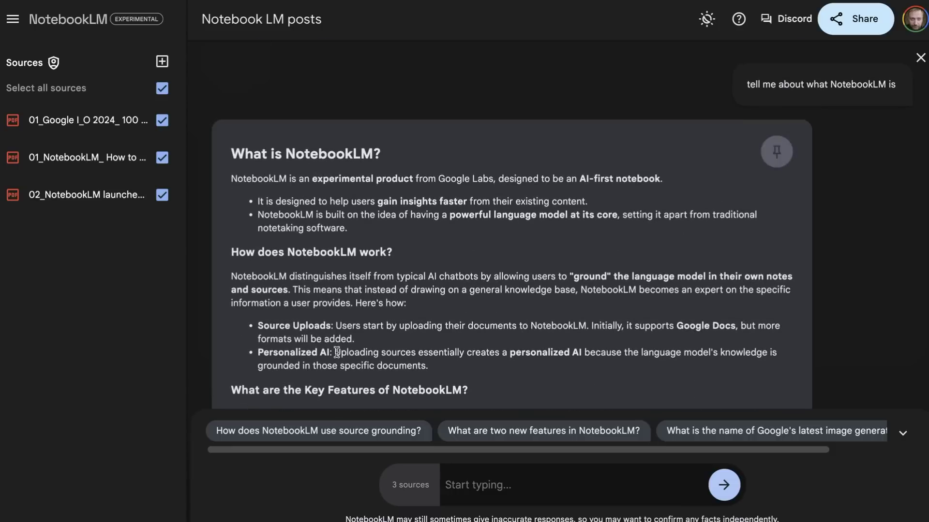
- Pin the launch answer, ask about source grounding, pin that answer, and select all notes
{"action": "left_click", "coordinate": [776, 154]}
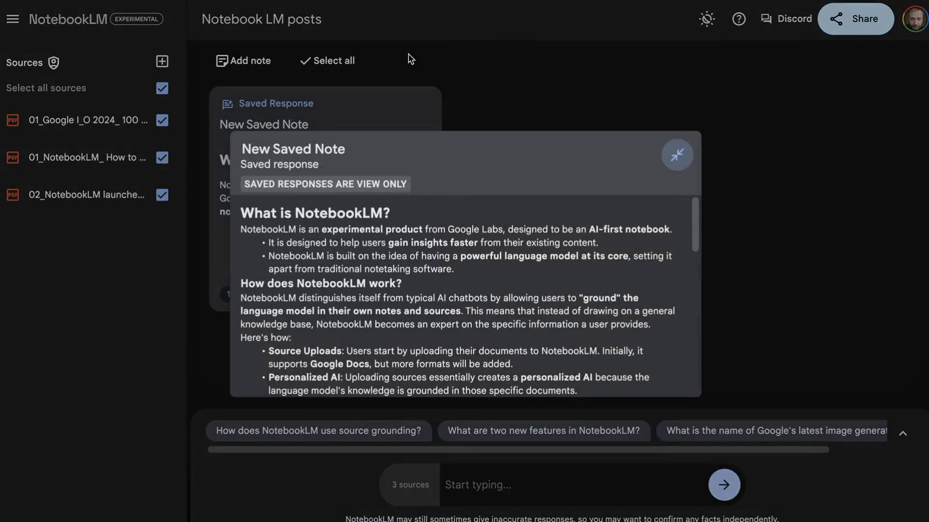
{"action": "left_click", "coordinate": [677, 155]}
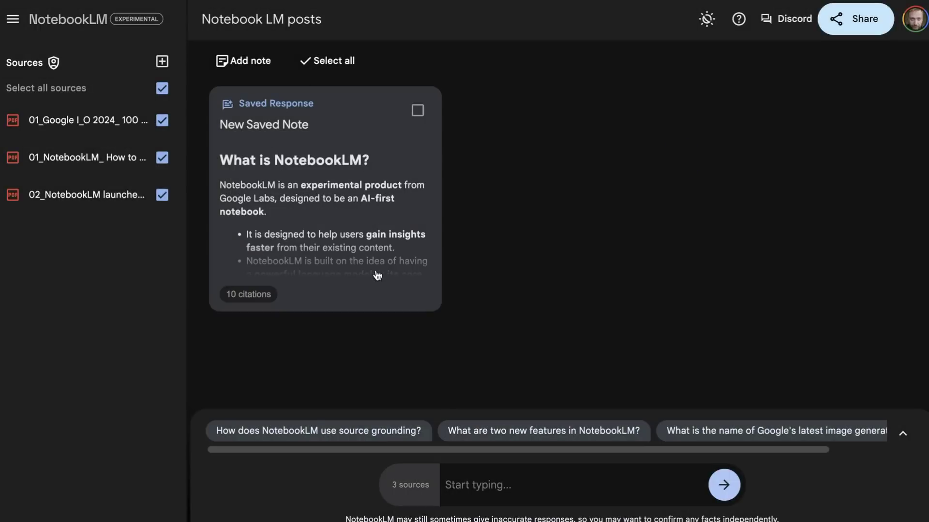
{"action": "left_click", "coordinate": [375, 432]}
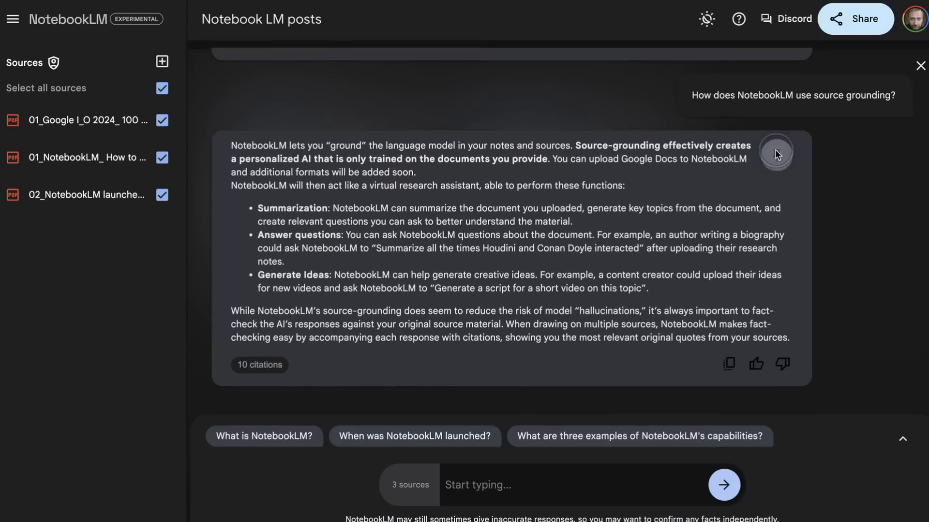
{"action": "left_click", "coordinate": [775, 151]}
{"action": "left_click", "coordinate": [677, 154]}
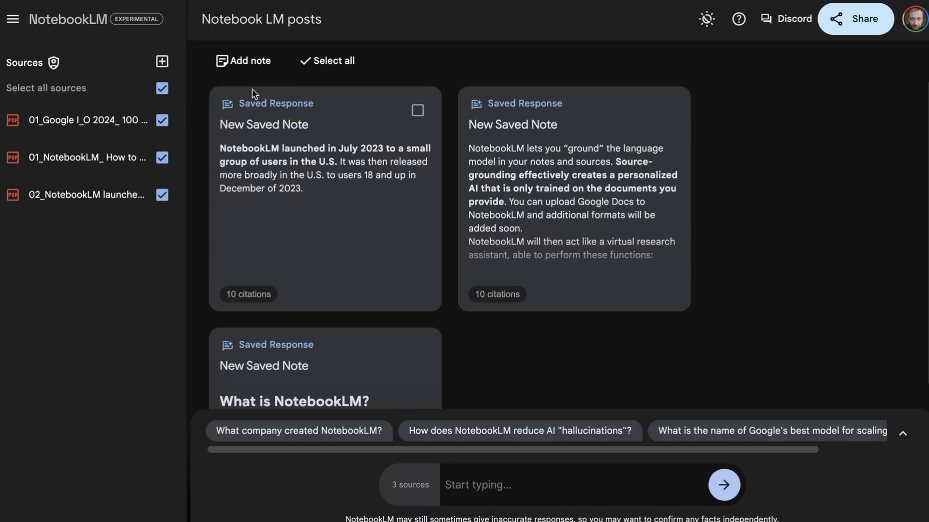
{"action": "left_click", "coordinate": [327, 61]}
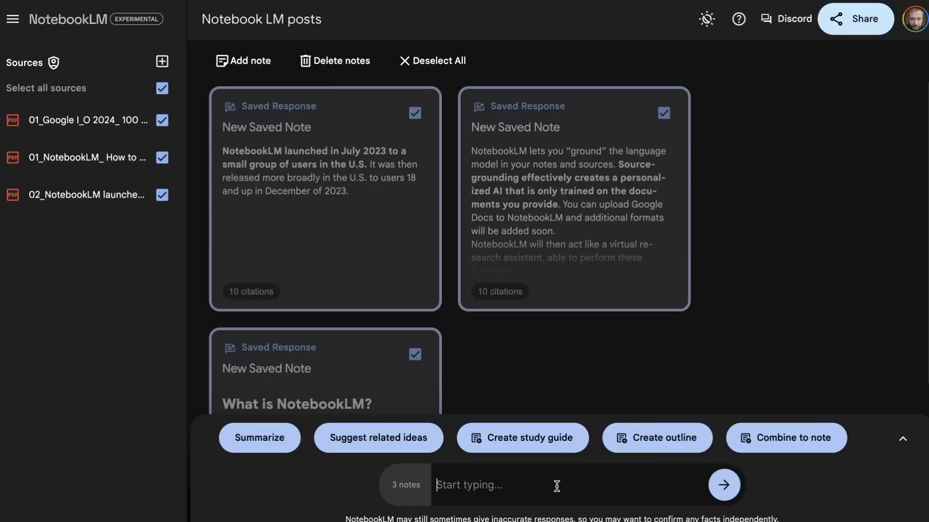
{"action": "type", "text": "Generate me a blog"}
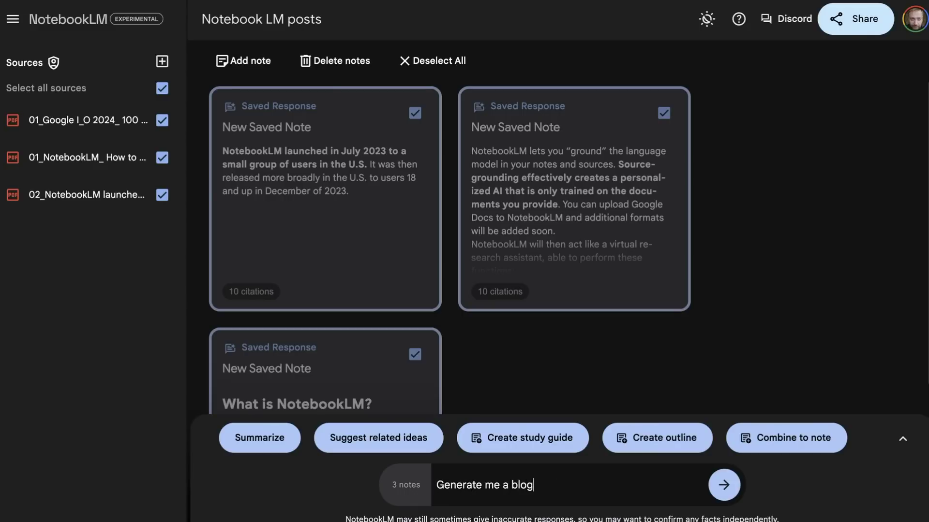
{"action": "type", "text": " post about NotebookLM"}
- Send the blog post request and pin 'NotebookLM: An AI-First Notebook' as a note
{"action": "key", "text": "Return"}
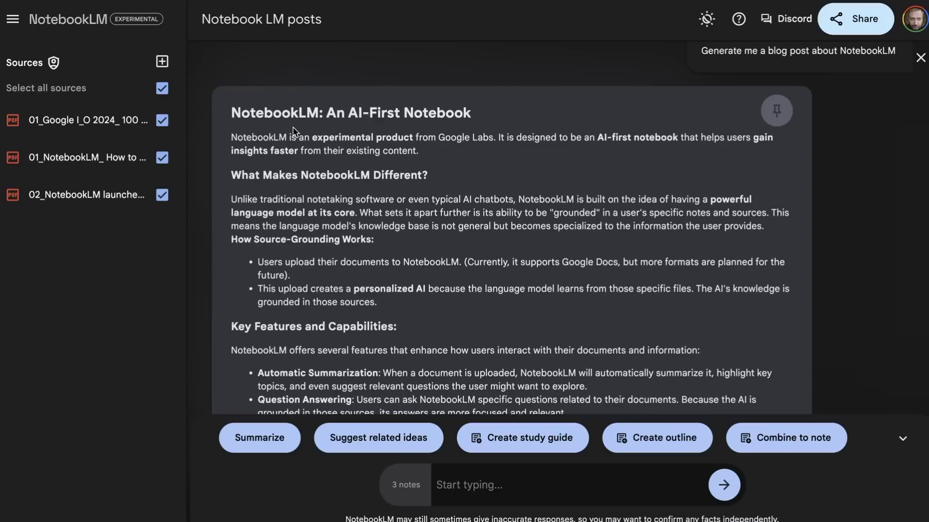
{"action": "left_click", "coordinate": [777, 110]}
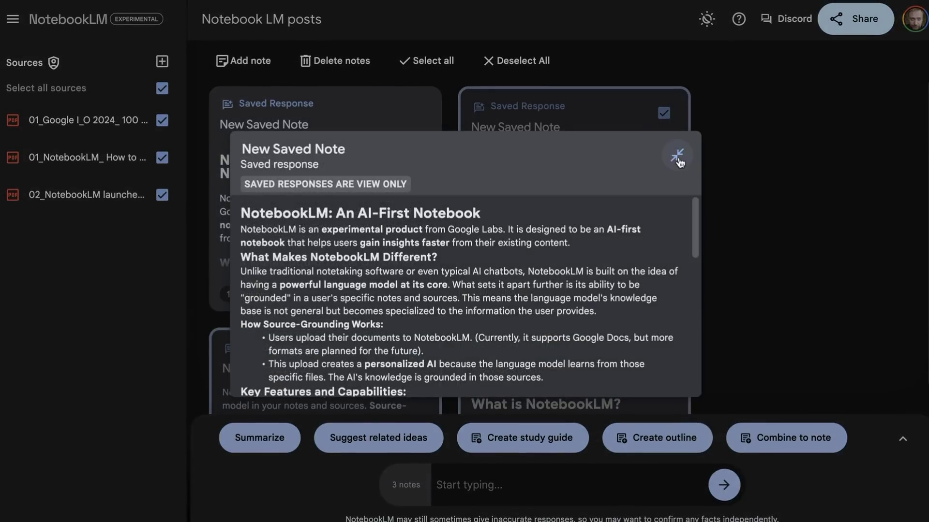
{"action": "left_click", "coordinate": [677, 156]}
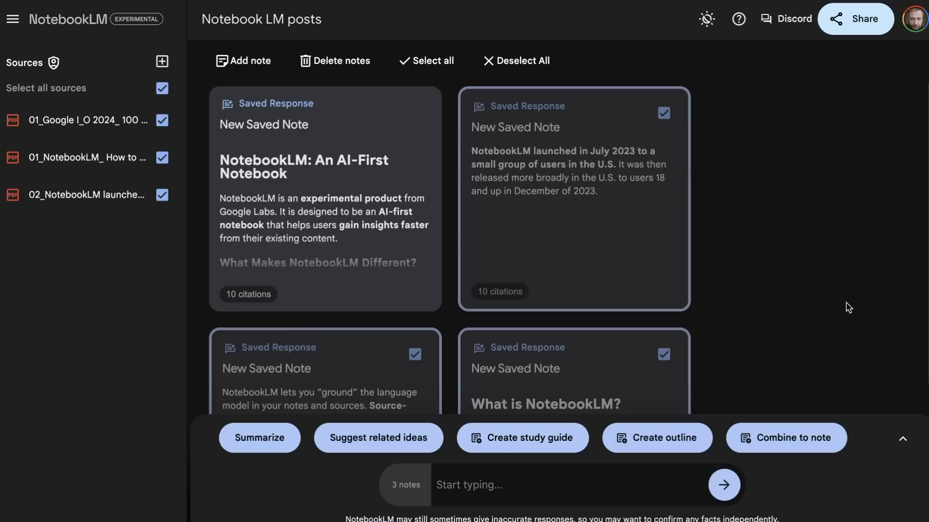
- Generate a Study Guide from the three selected notes
{"action": "left_click", "coordinate": [540, 438]}
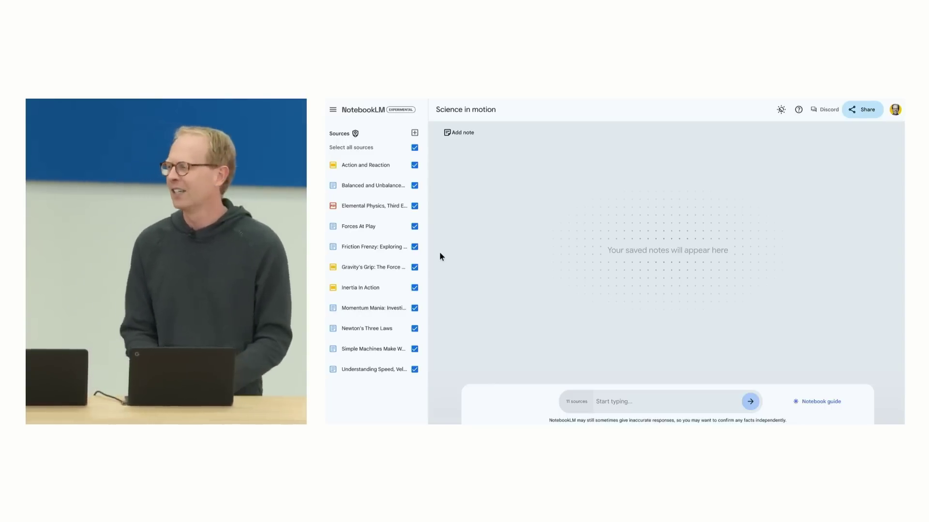
- Show the Science in motion notebook guide with its summary, study options and audio overview
{"action": "left_click", "coordinate": [797, 398]}
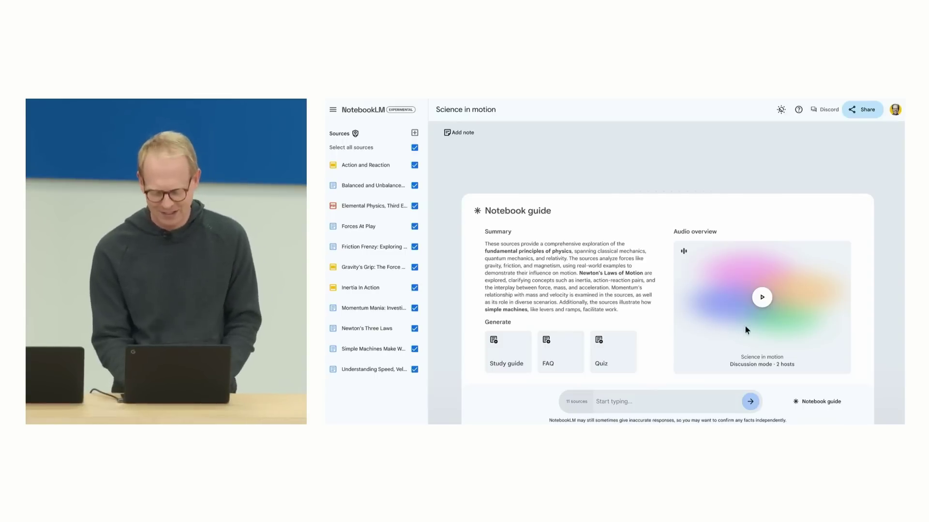
- Start playing the 'Science in motion' audio overview from the notebook guide
{"action": "left_click", "coordinate": [761, 299]}
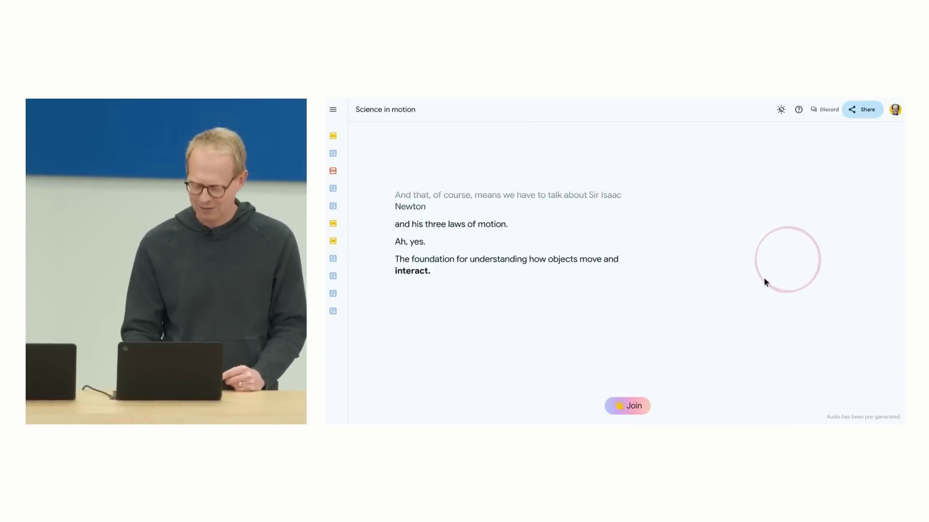
- Join the audio overview and ask the hosts a spoken question
{"action": "left_click", "coordinate": [632, 406]}
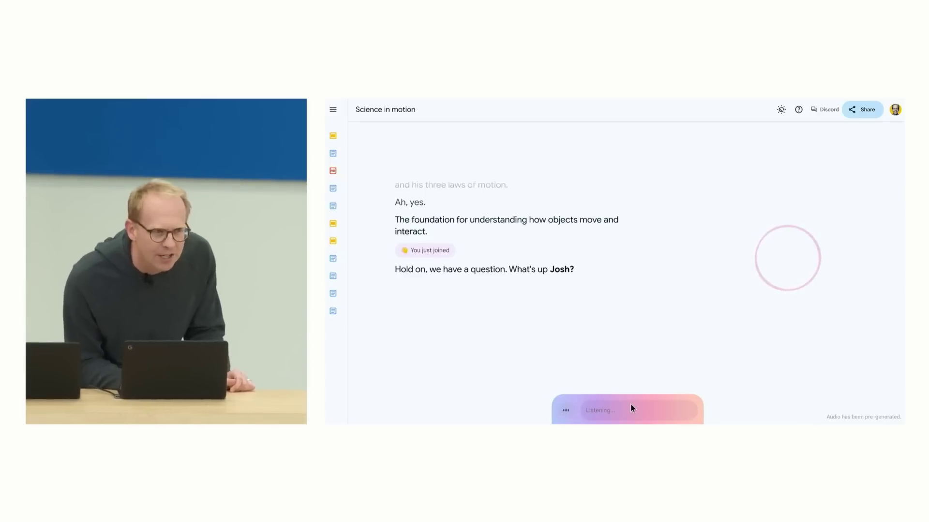
{"action": "left_click", "coordinate": [561, 413]}
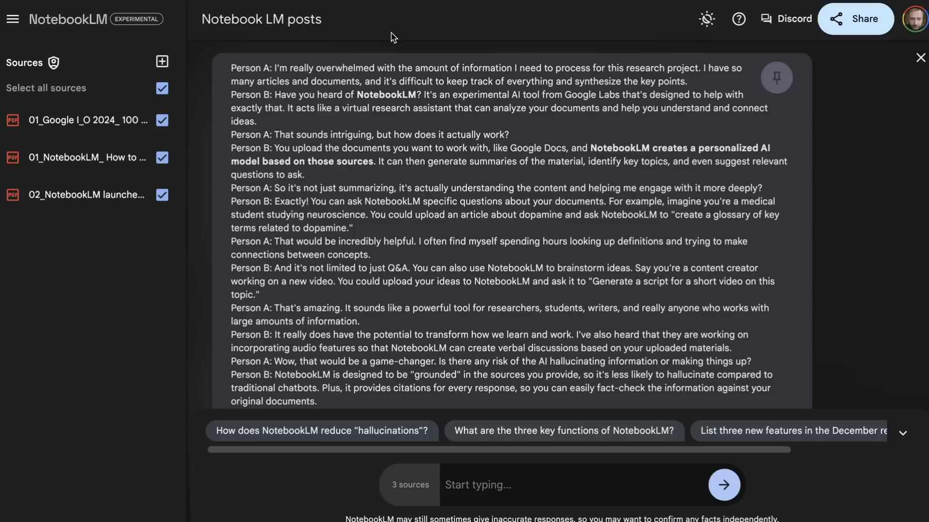
{"action": "scroll", "coordinate": [426, 151], "scroll_direction": "up", "scroll_amount": 1}
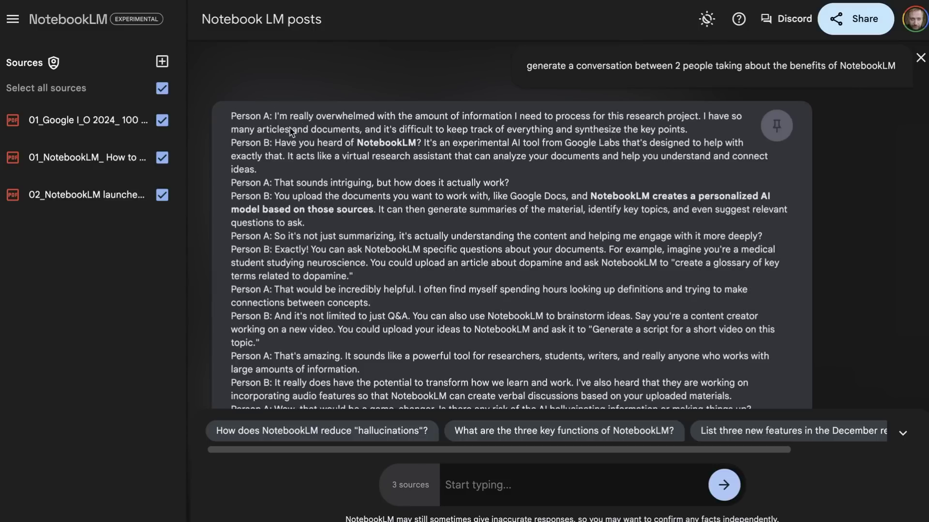
{"action": "scroll", "coordinate": [300, 189], "scroll_direction": "down", "scroll_amount": 3}
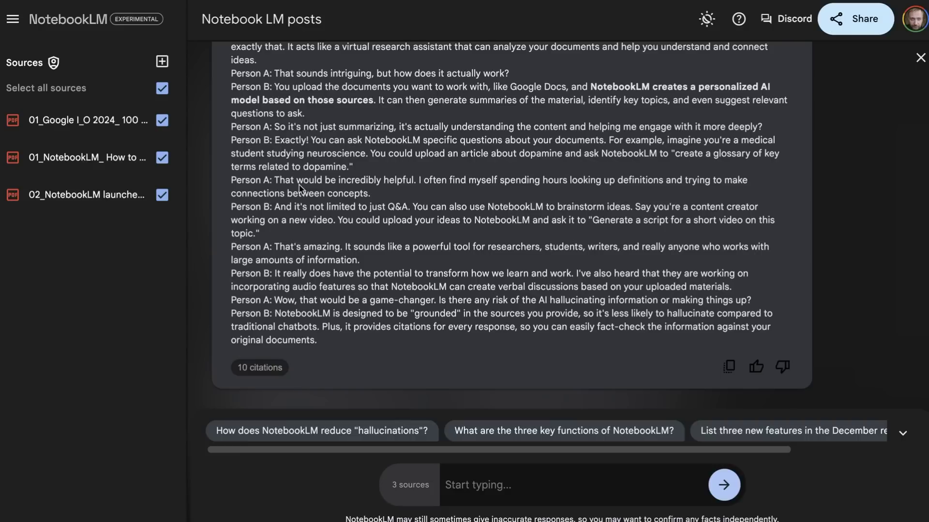
- Expand the answer's ten citations and trace citations 1 and 5 to their source passages
{"action": "left_click", "coordinate": [268, 372]}
{"action": "left_click", "coordinate": [268, 372]}
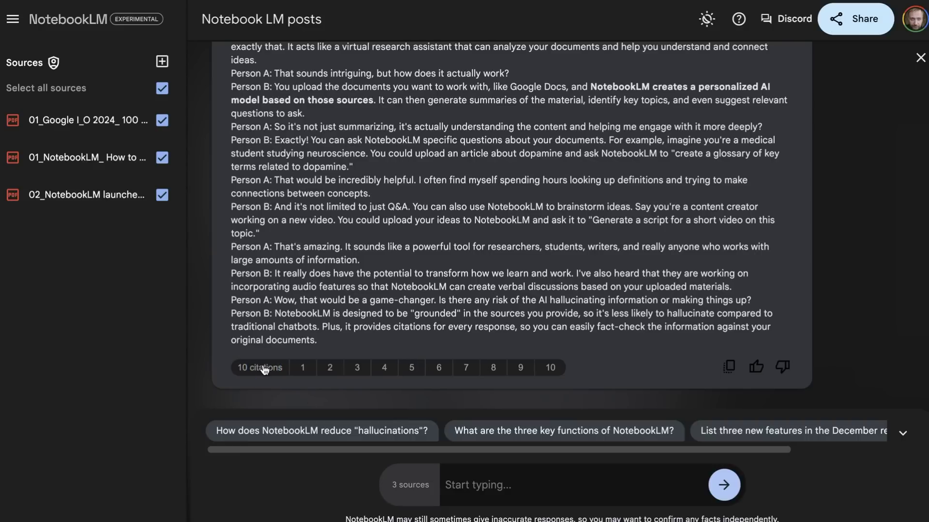
{"action": "left_click", "coordinate": [303, 368]}
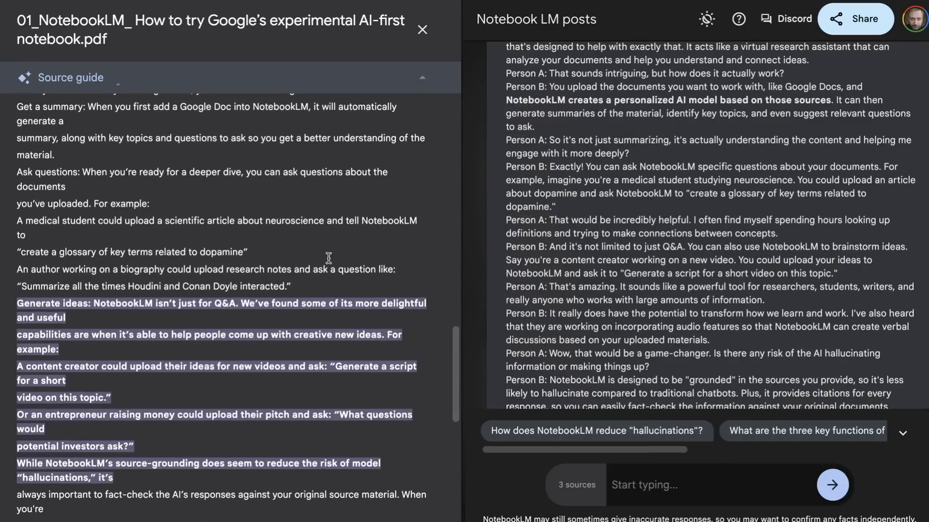
{"action": "scroll", "coordinate": [121, 294], "scroll_direction": "down", "scroll_amount": 1}
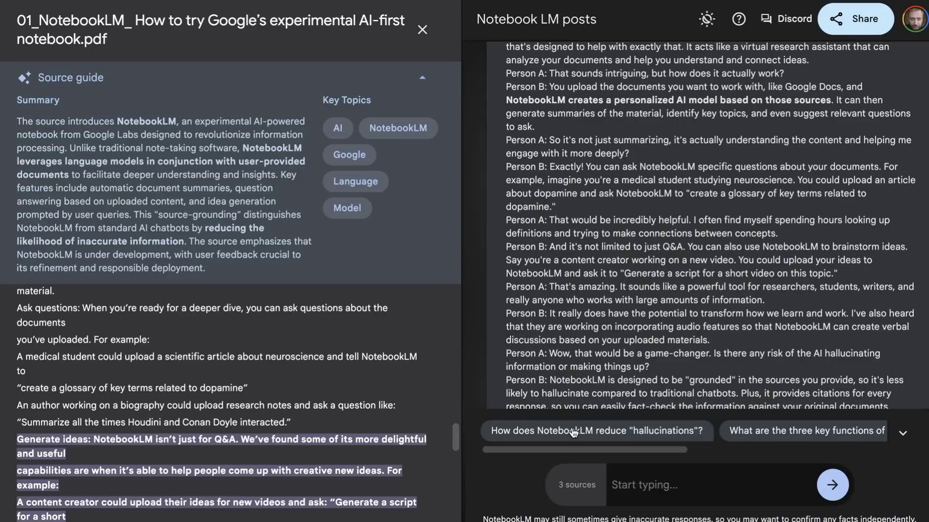
{"action": "scroll", "coordinate": [617, 363], "scroll_direction": "down", "scroll_amount": 2}
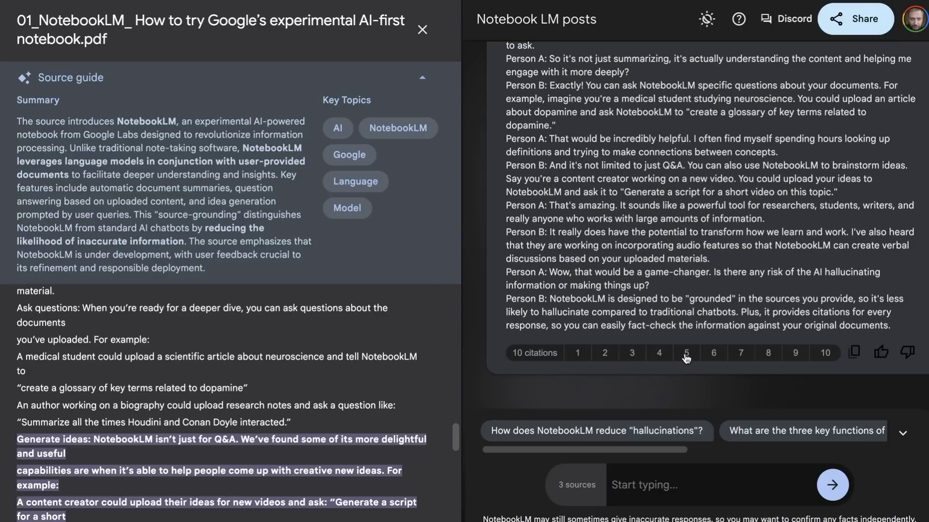
{"action": "left_click", "coordinate": [686, 353]}
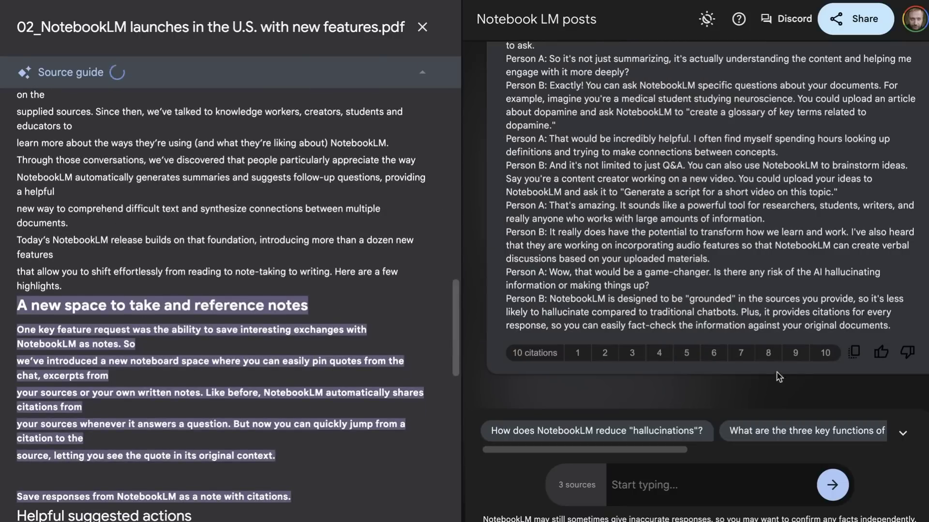
{"action": "left_click", "coordinate": [770, 354]}
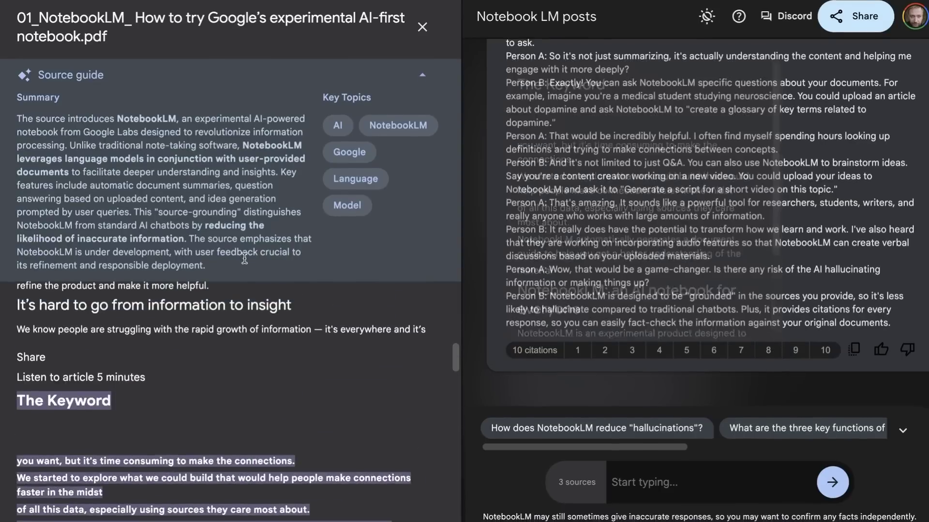
{"action": "scroll", "coordinate": [219, 351], "scroll_direction": "down", "scroll_amount": 2}
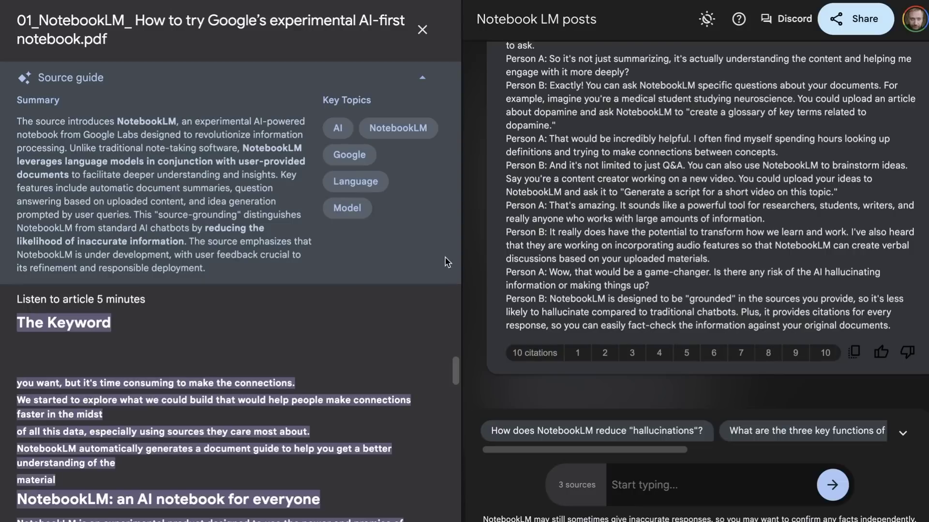
- Close the source document, then pin the conversation answer as a note titled 'Podcast'
{"action": "left_click", "coordinate": [421, 30]}
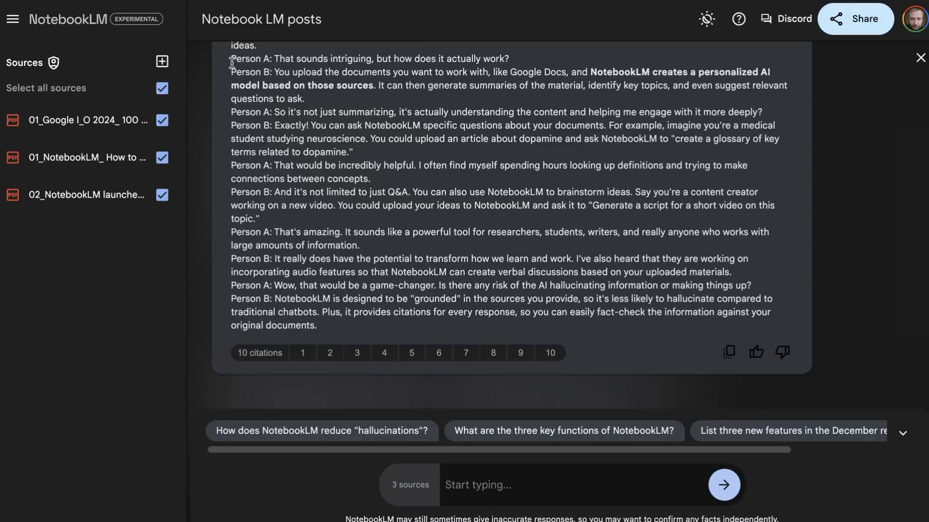
{"action": "scroll", "coordinate": [476, 182], "scroll_direction": "up", "scroll_amount": 1}
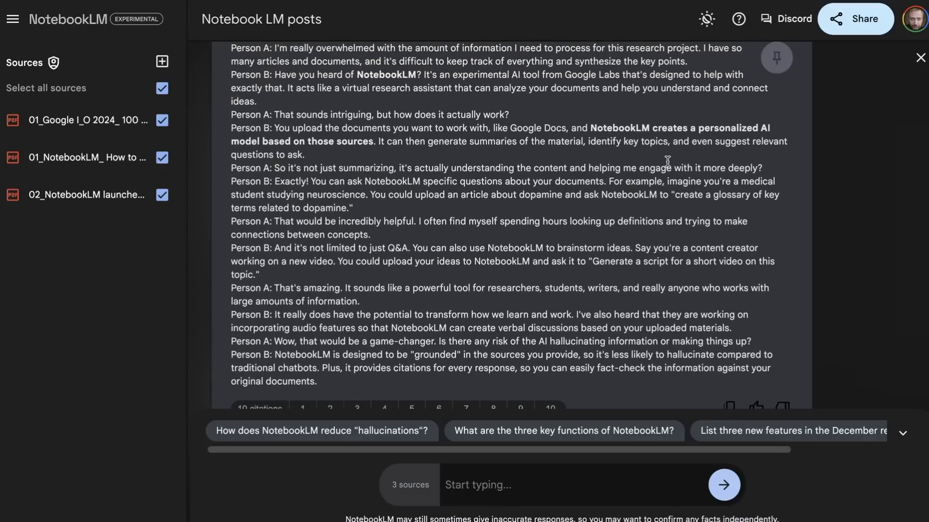
{"action": "left_click", "coordinate": [777, 60]}
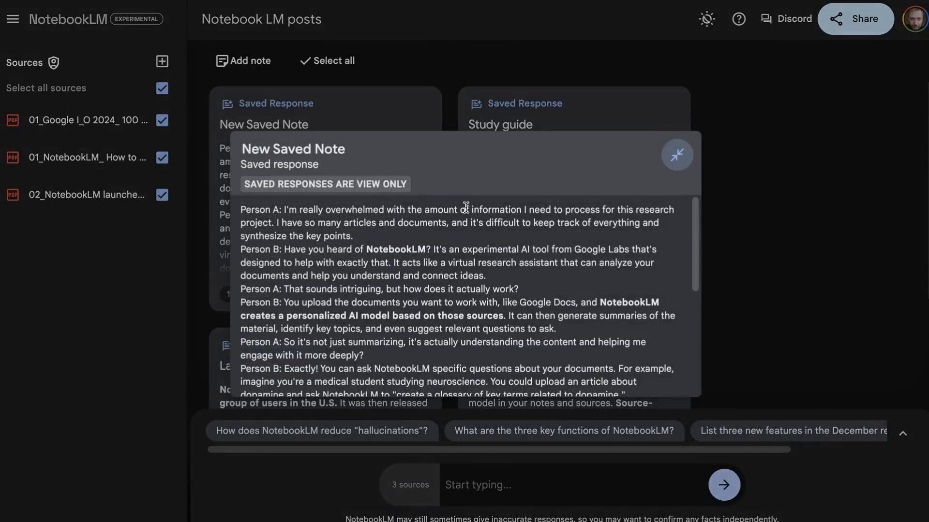
{"action": "left_click_drag", "start_coordinate": [352, 150], "coordinate": [239, 150]}
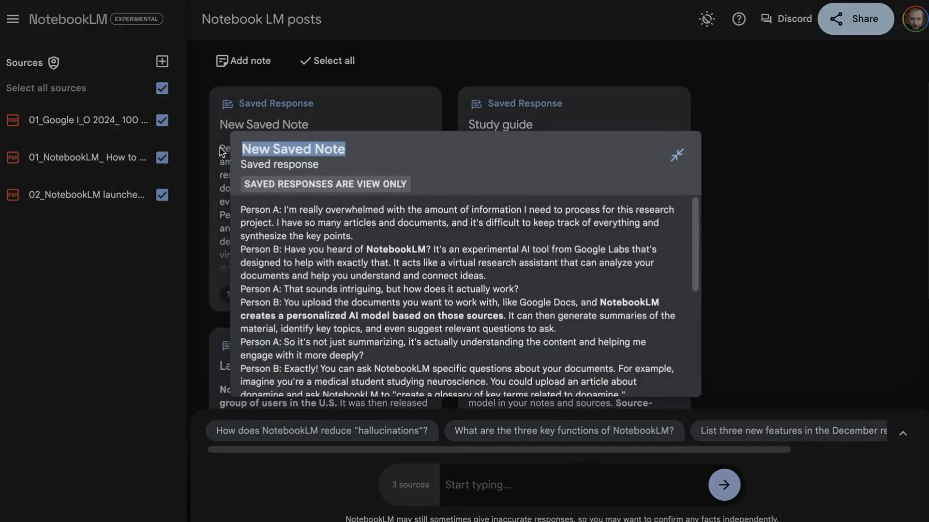
{"action": "type", "text": "Podcast"}
{"action": "left_click", "coordinate": [317, 120]}
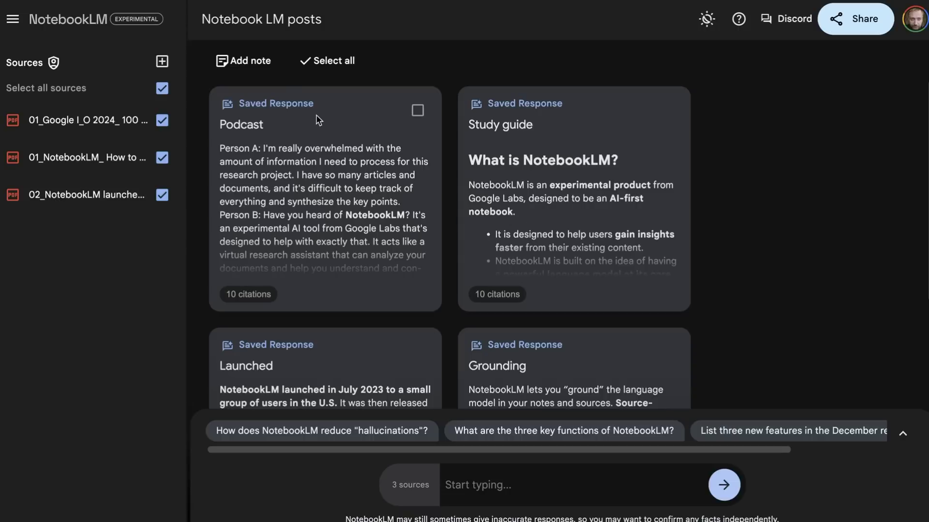